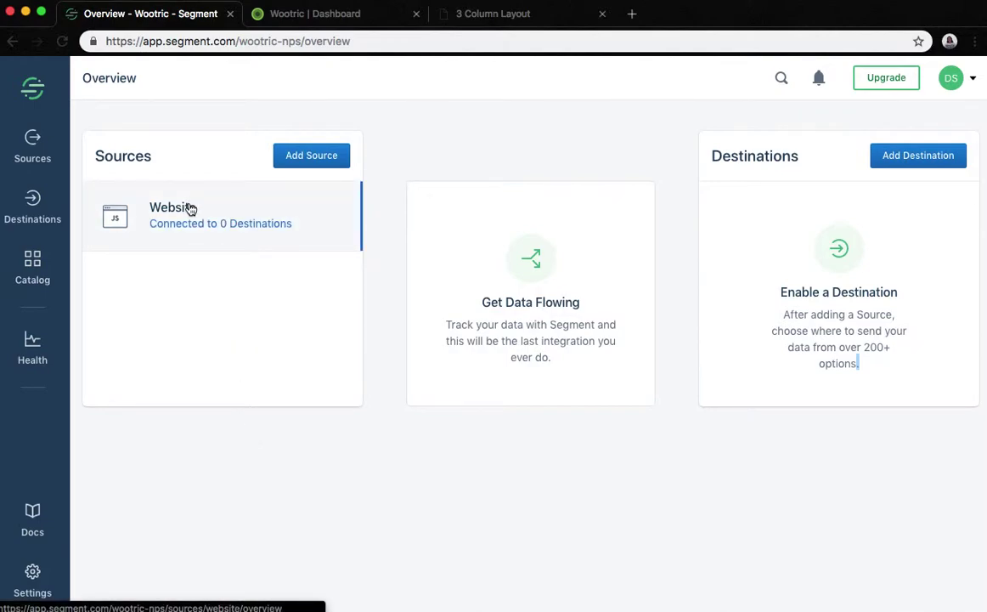
- Start adding a destination and show the Surveys category of the destination catalog
click(911, 161)
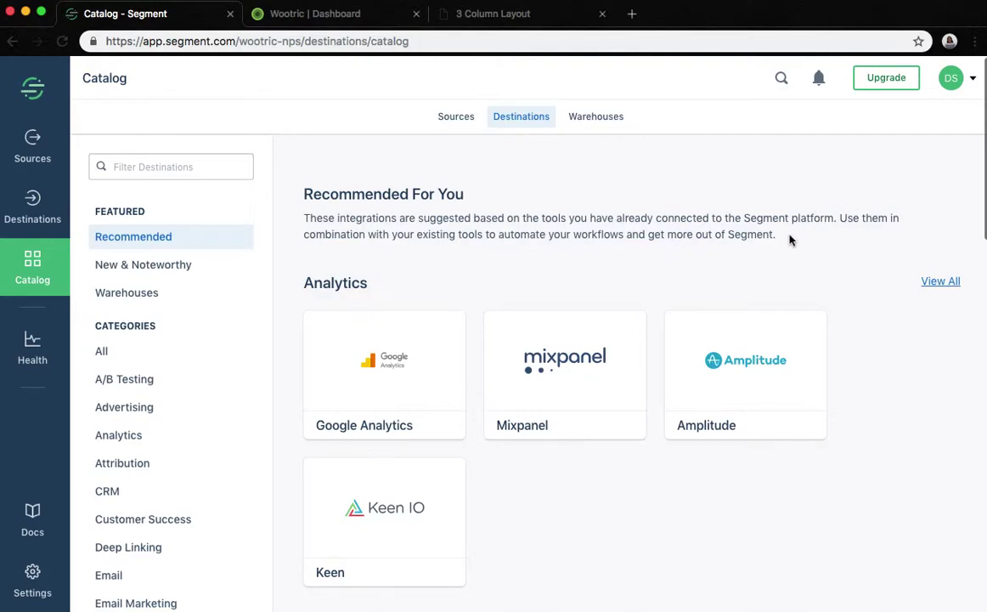
scroll(161, 363, down, 8)
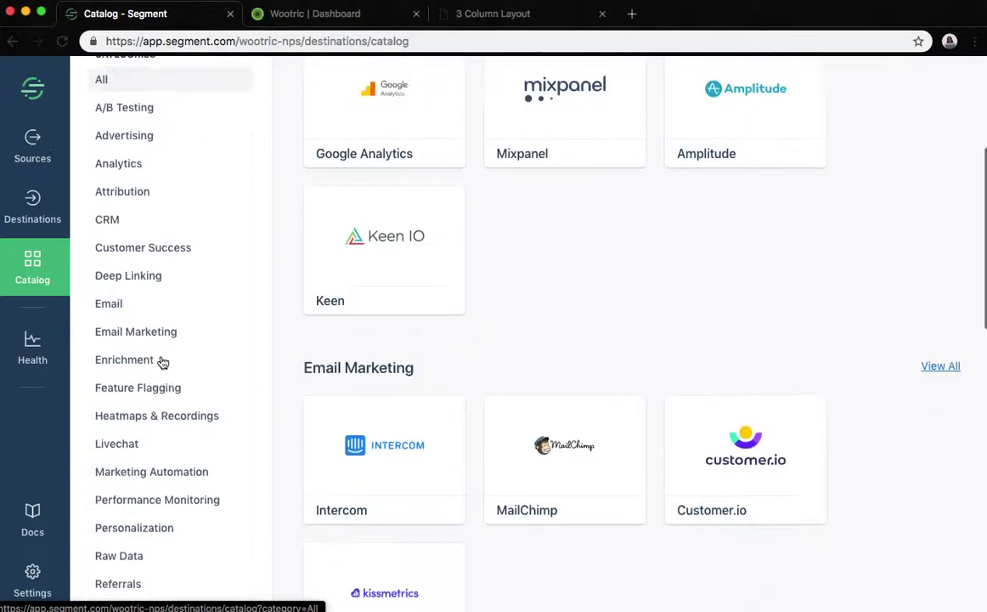
click(115, 321)
scroll(304, 355, up, 10)
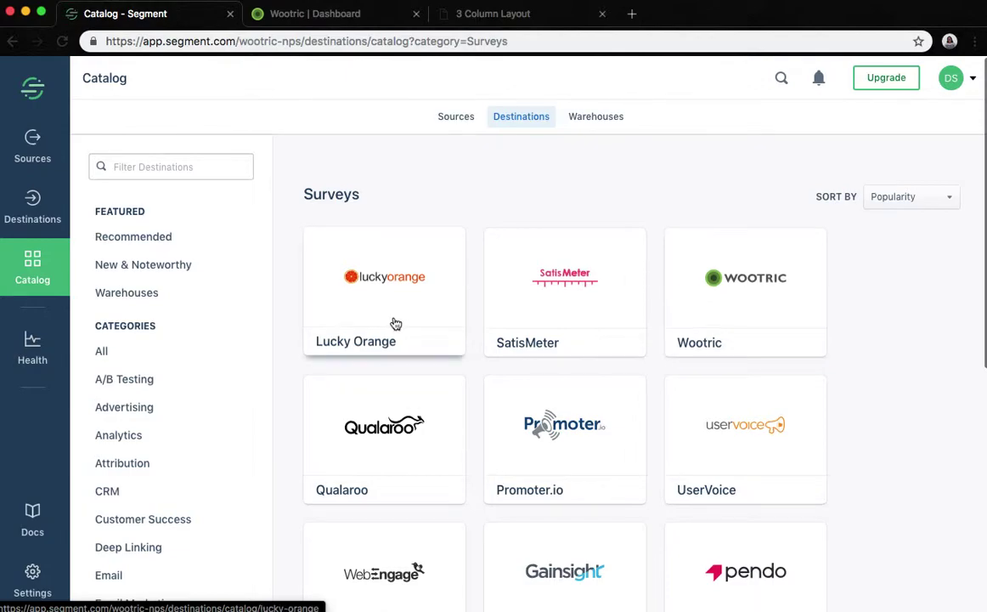
- Filter the destination catalog for Wootric and open the Wootric destination's page
click(123, 167)
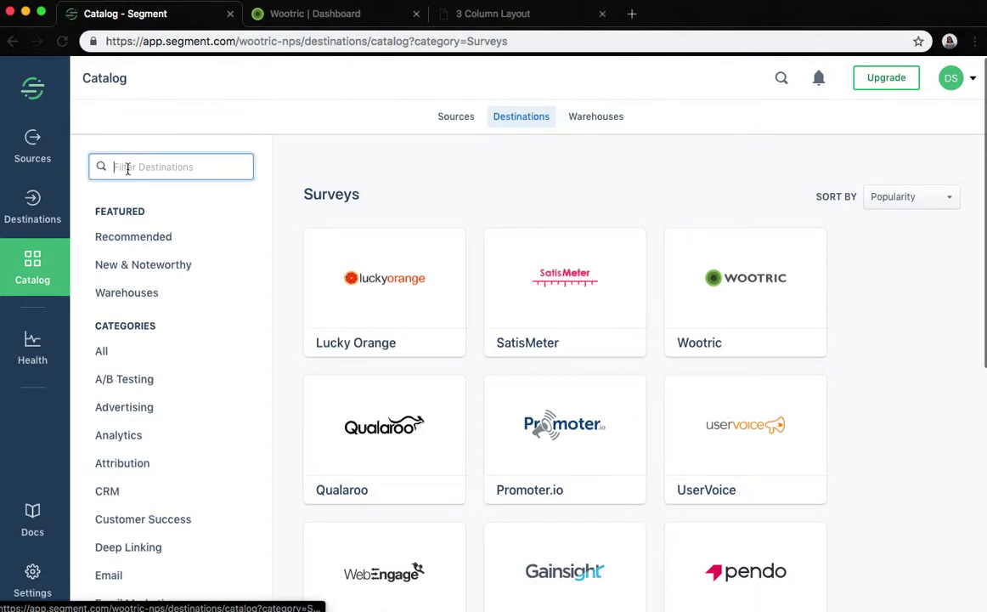
text(Wootric)
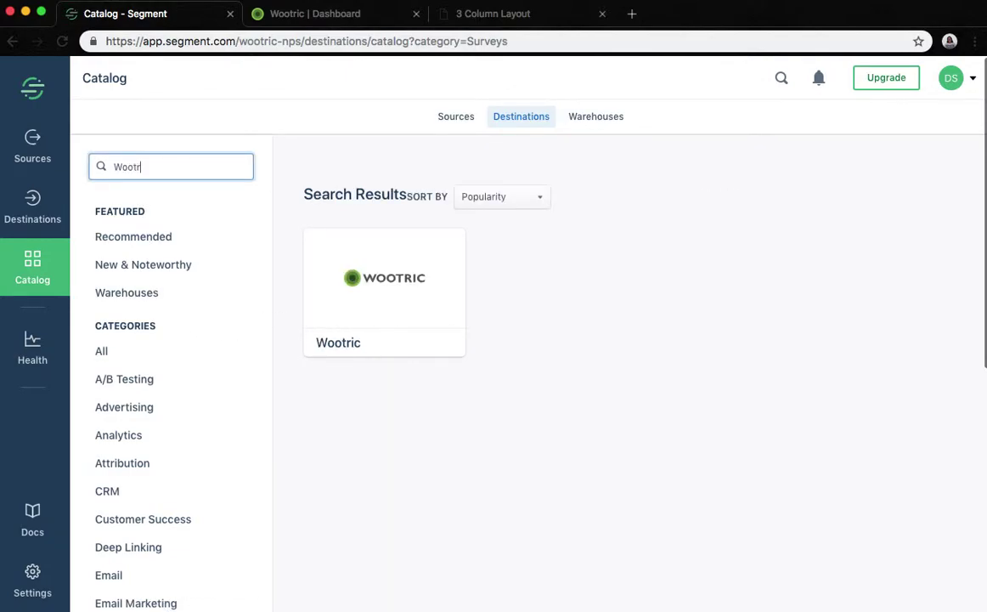
click(378, 261)
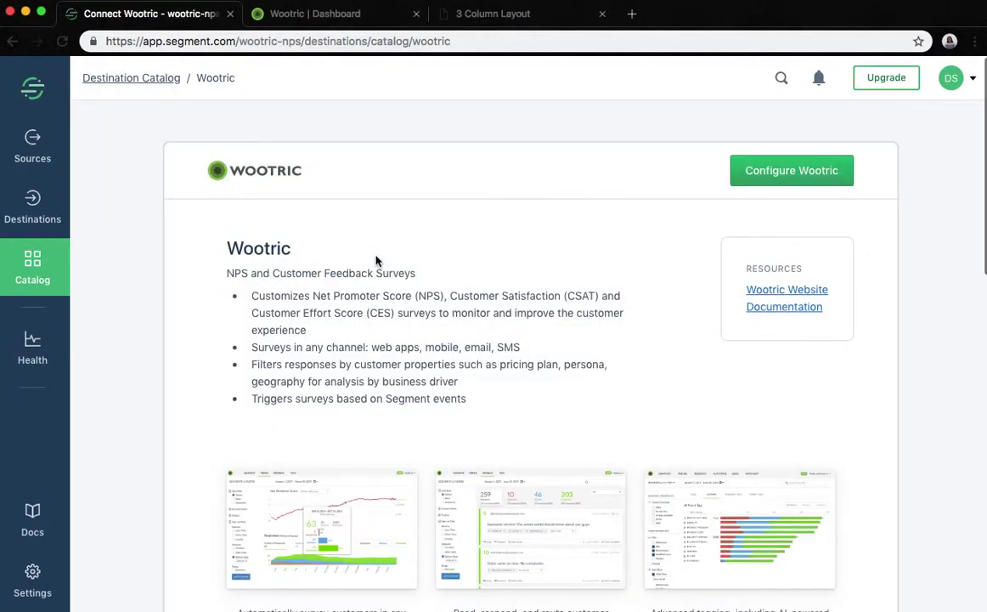
- Configure the Wootric destination with Website as its confirmed source
click(780, 172)
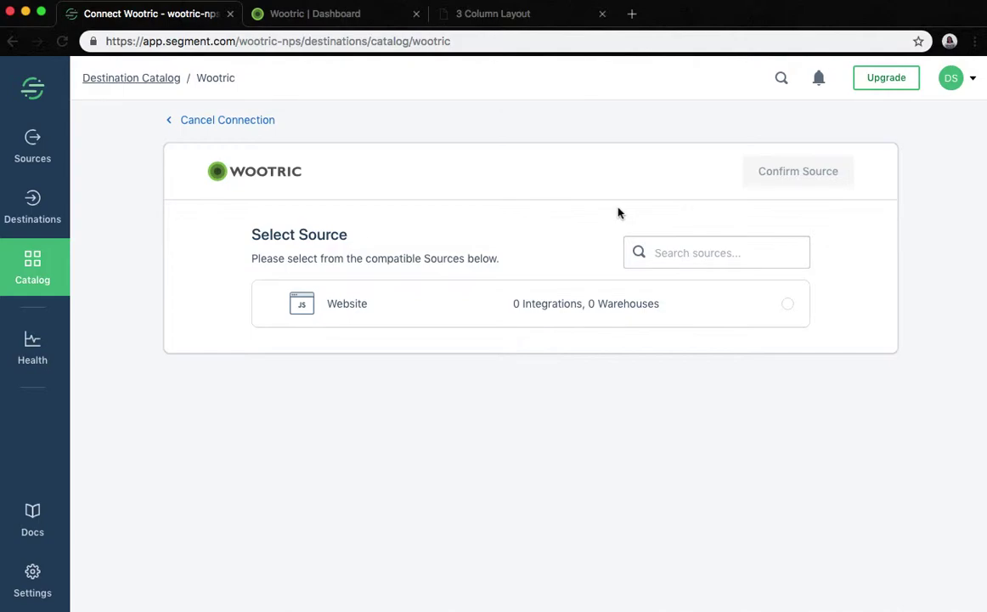
click(460, 315)
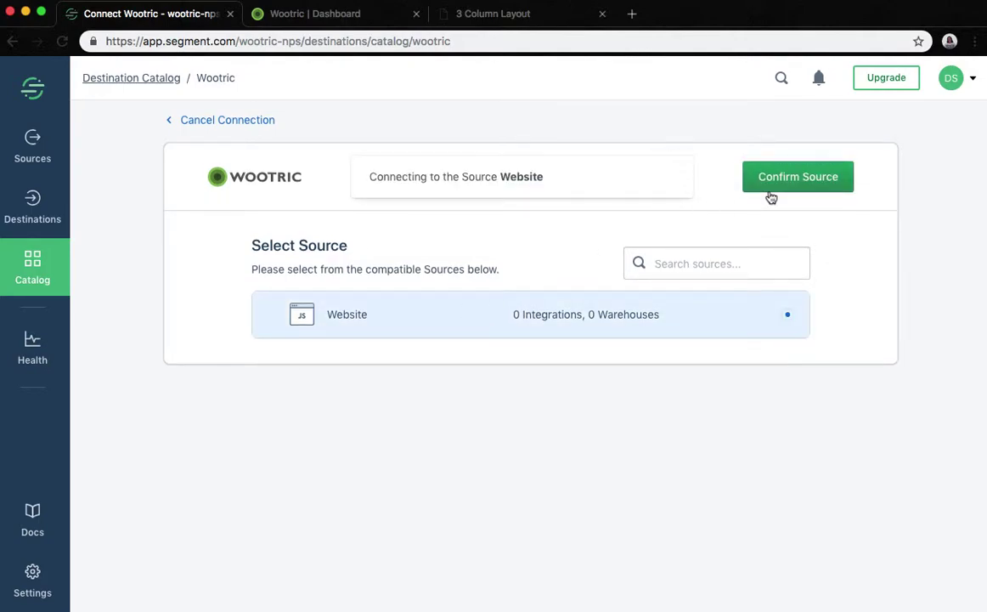
click(774, 183)
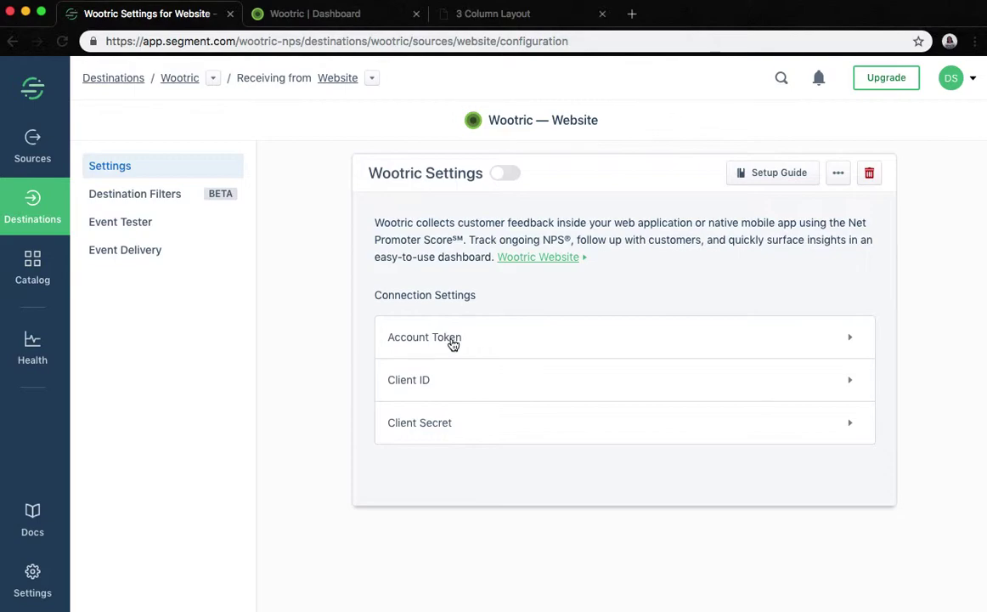
- Switch to the Wootric dashboard and copy the unique account token from the account settings
key(ctrl+Tab)
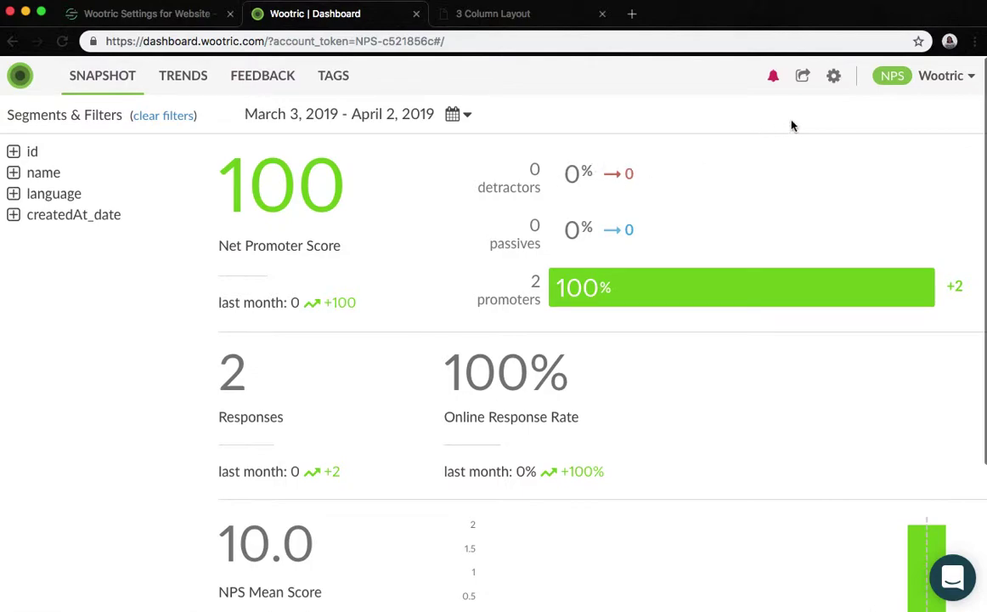
click(836, 79)
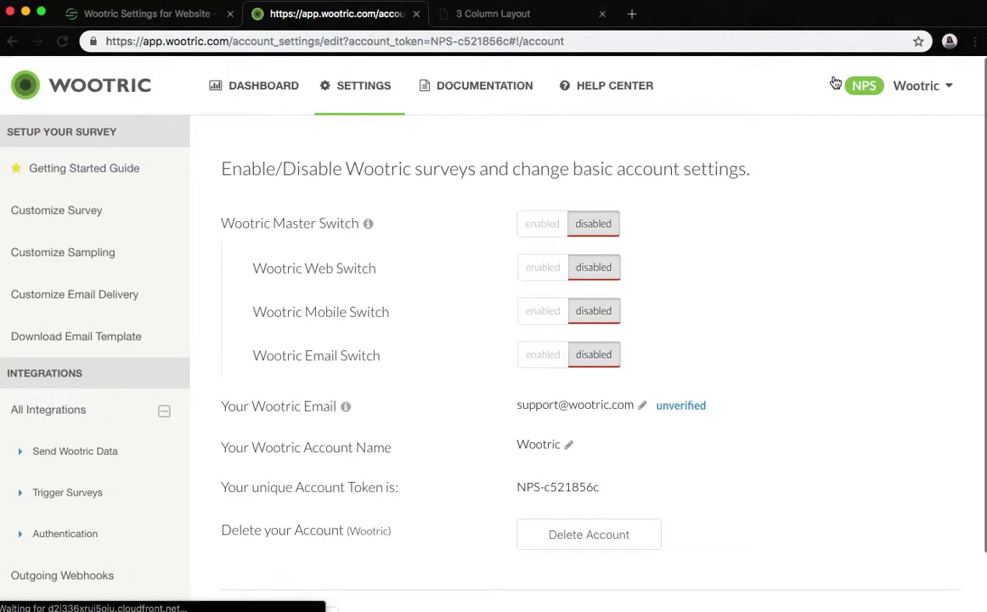
scroll(148, 329, down, 4)
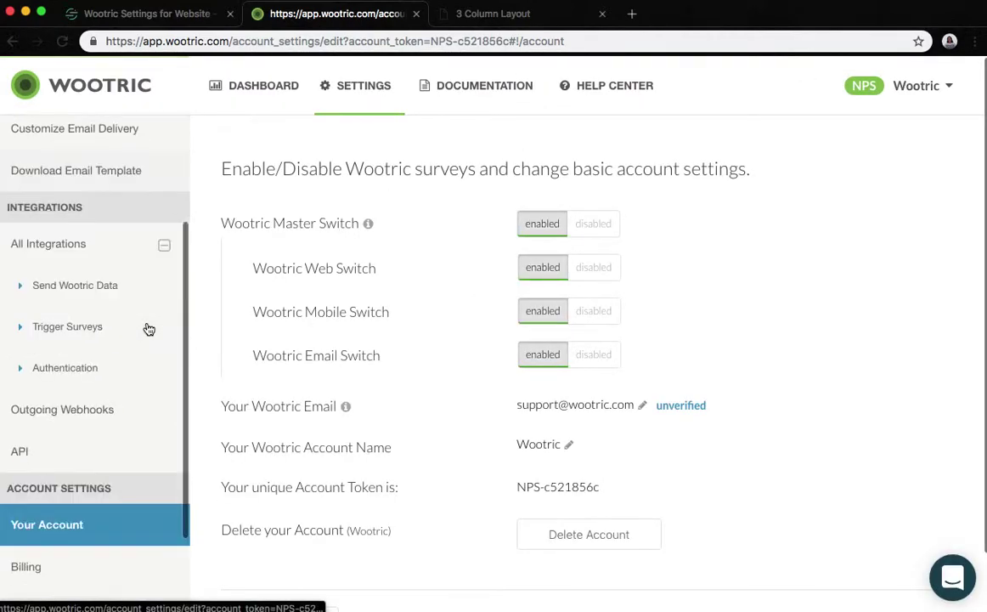
scroll(147, 330, down, 3)
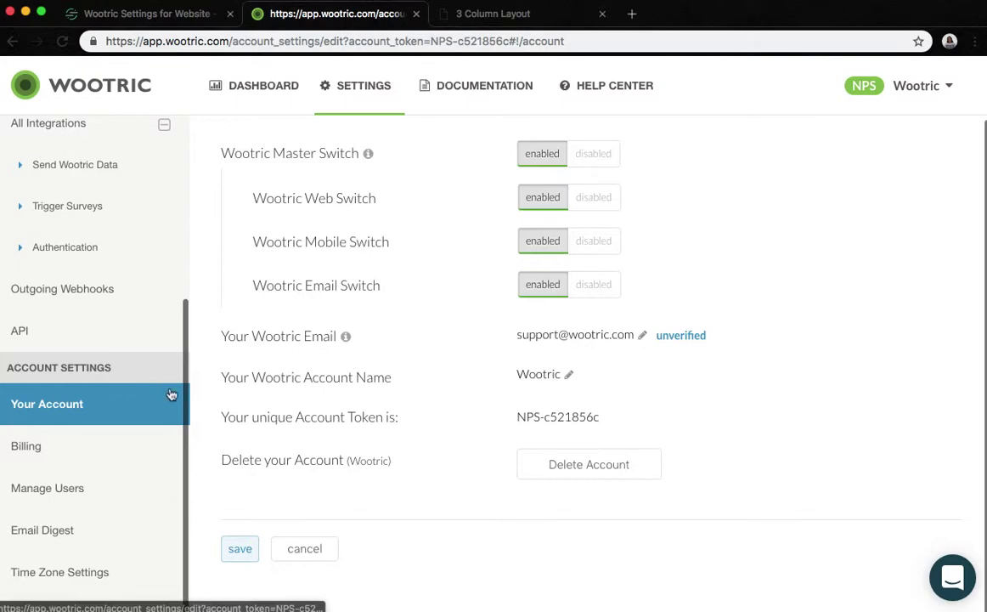
drag(515, 420, 602, 418)
key(super+c)
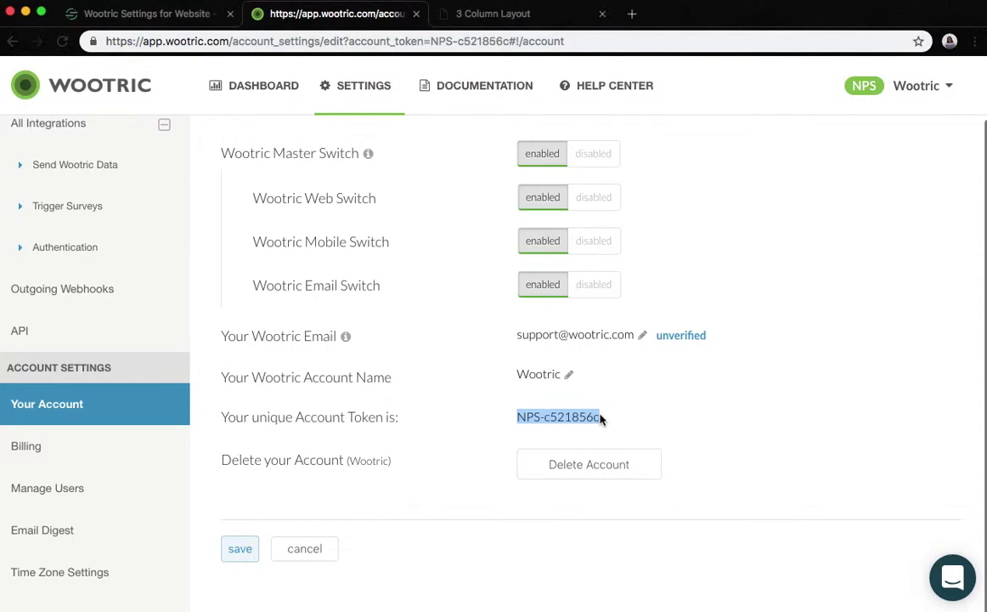
- Back in Segment, paste the account token into the Wootric destination's Account Token setting, remove the leading space and save it
key(ctrl+Tab)
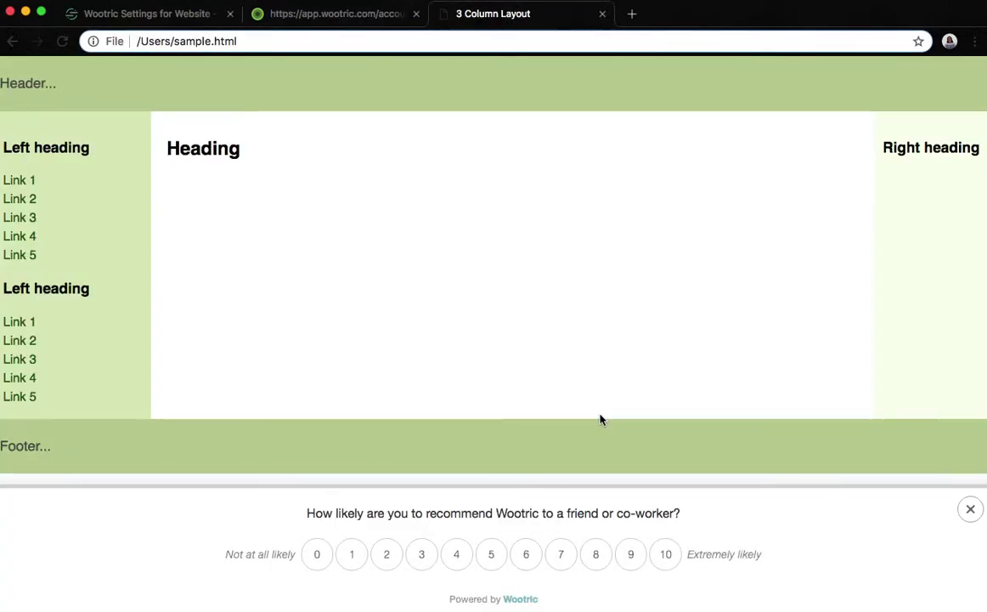
key(ctrl+Tab)
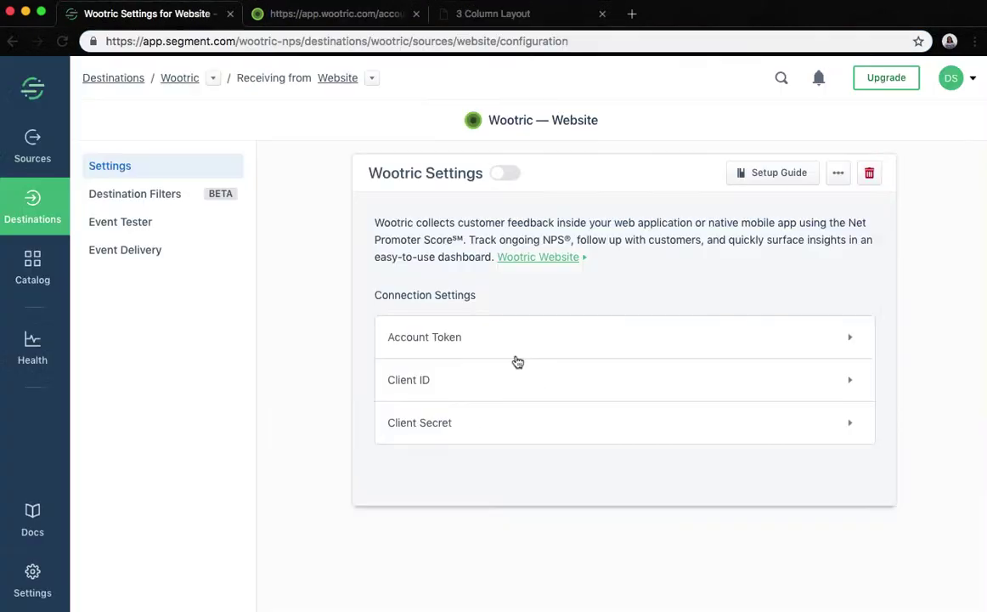
click(477, 332)
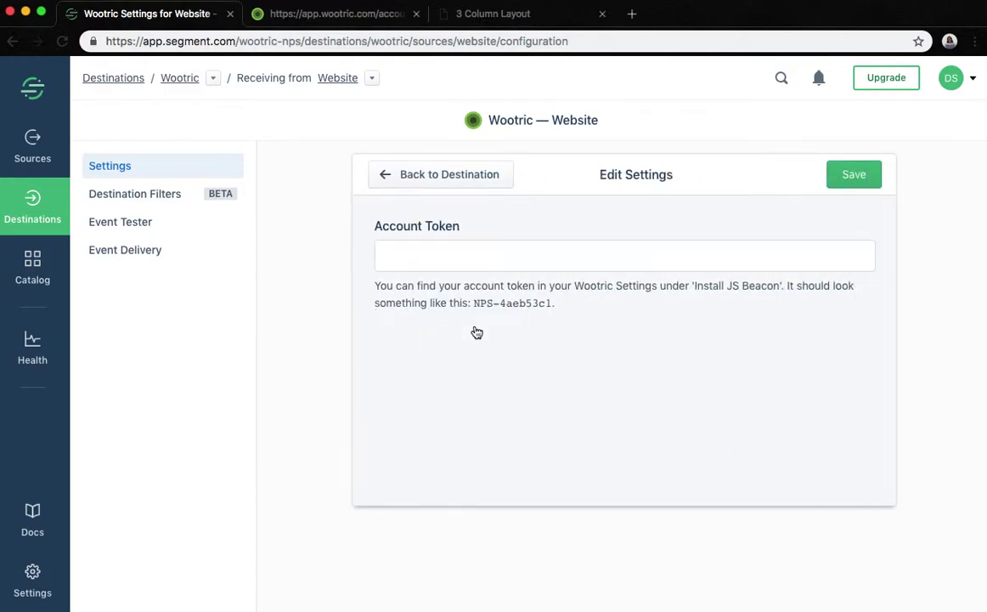
click(471, 256)
key(super+v)
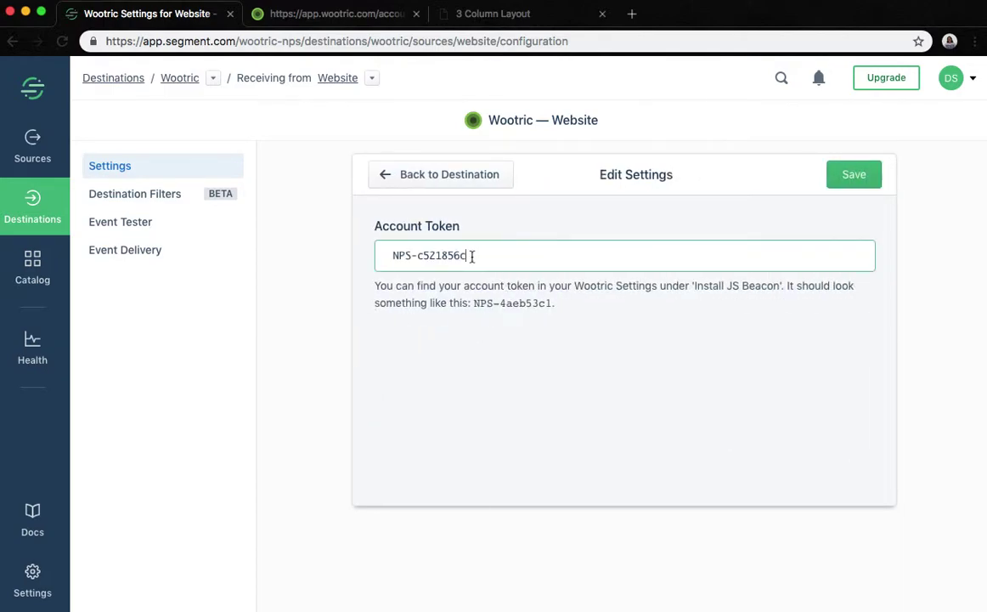
key(super+a)
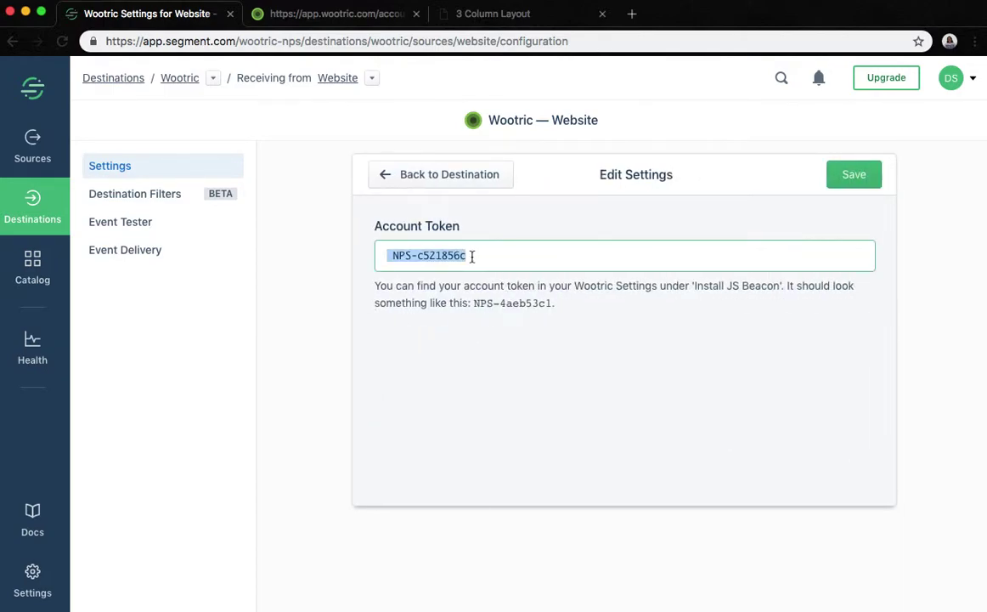
click(396, 256)
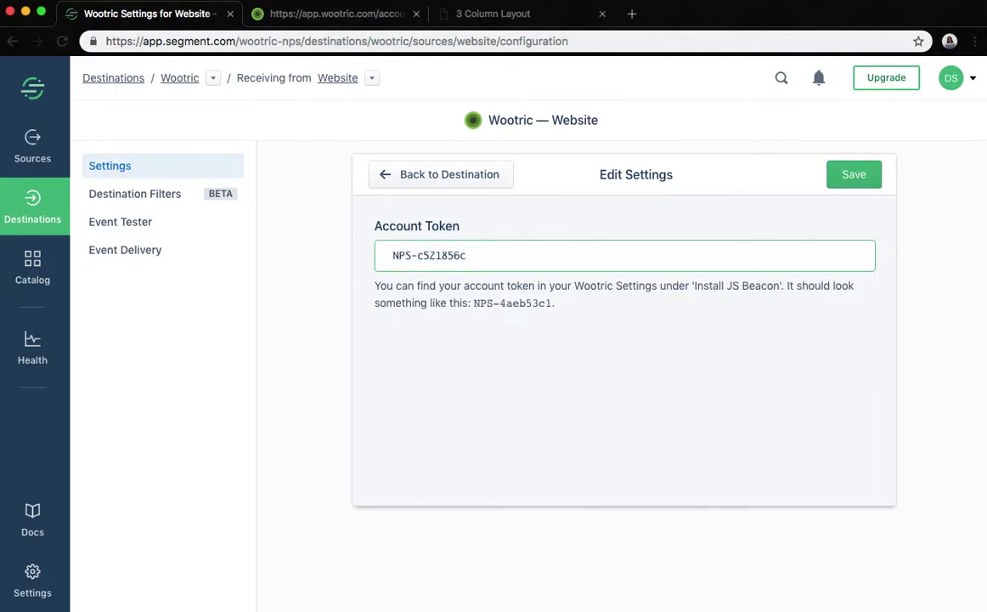
key(BackSpace)
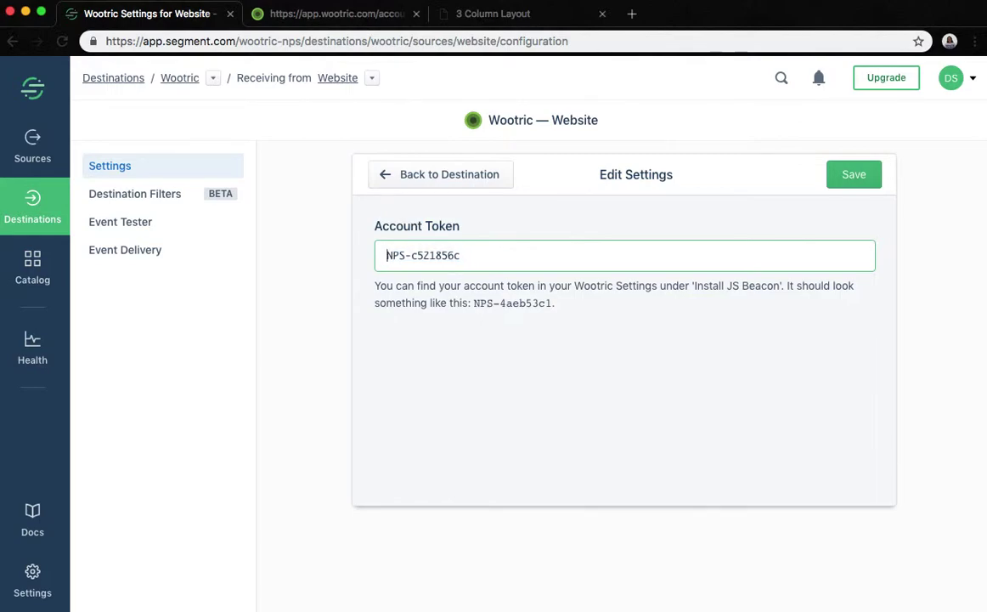
click(840, 175)
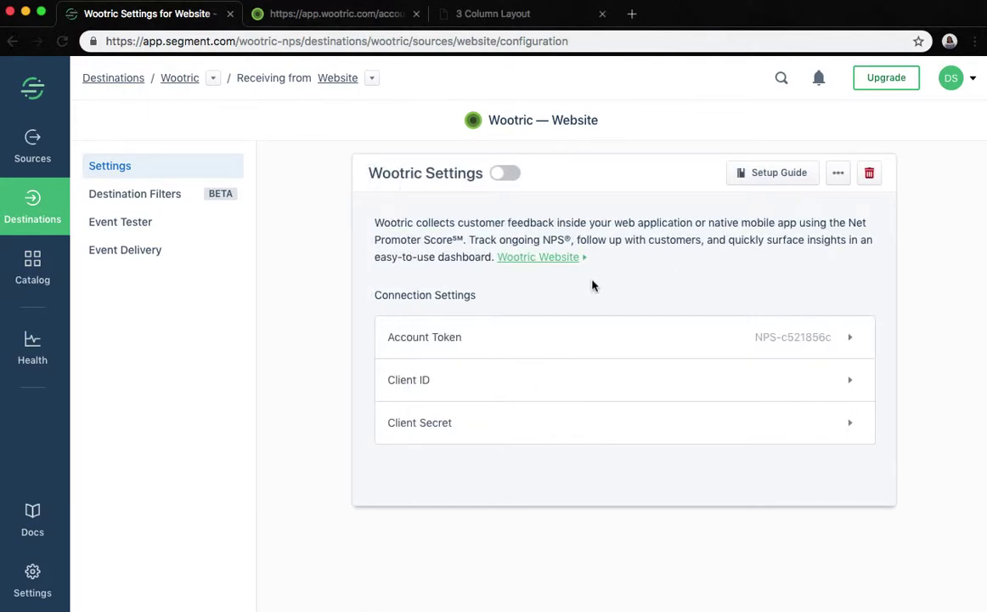
- Enable the Wootric destination and return to the workspace overview showing its connection to the Website source
click(505, 177)
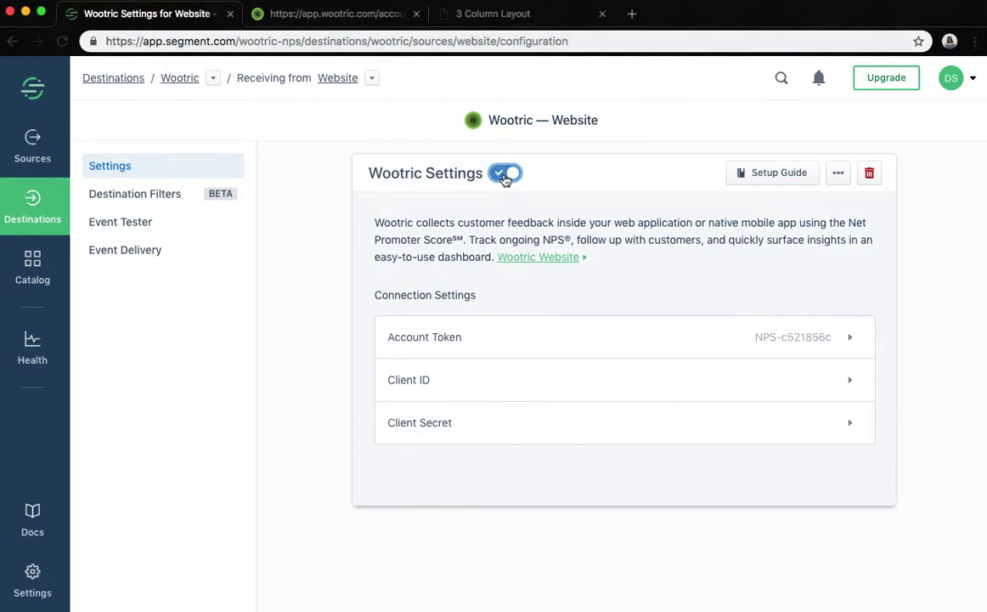
click(37, 95)
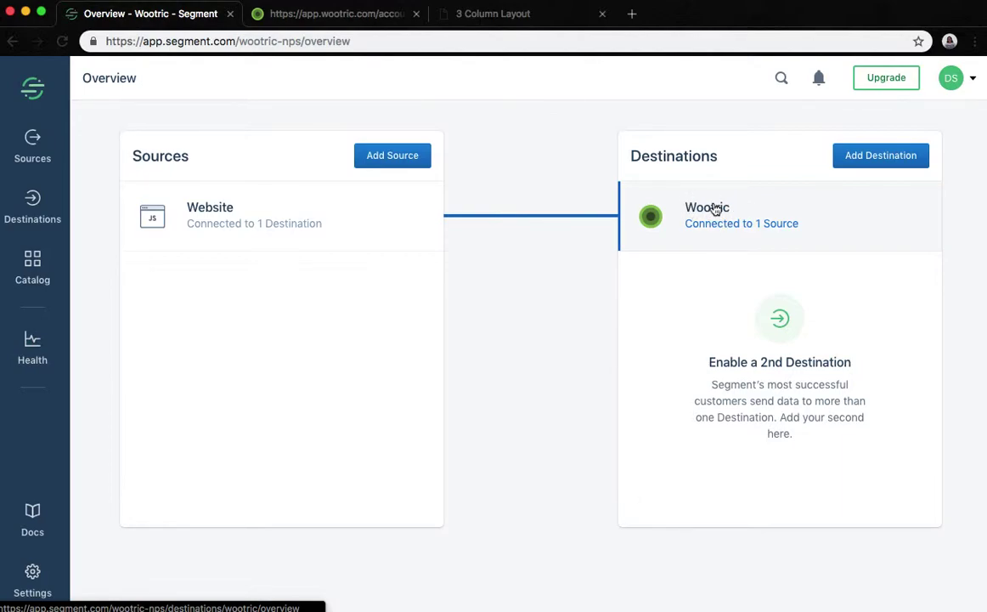
- Switch to the code editor and examine the page call and the identify call's user traits in sample.html
key(super+Tab)
key(super+Tab)
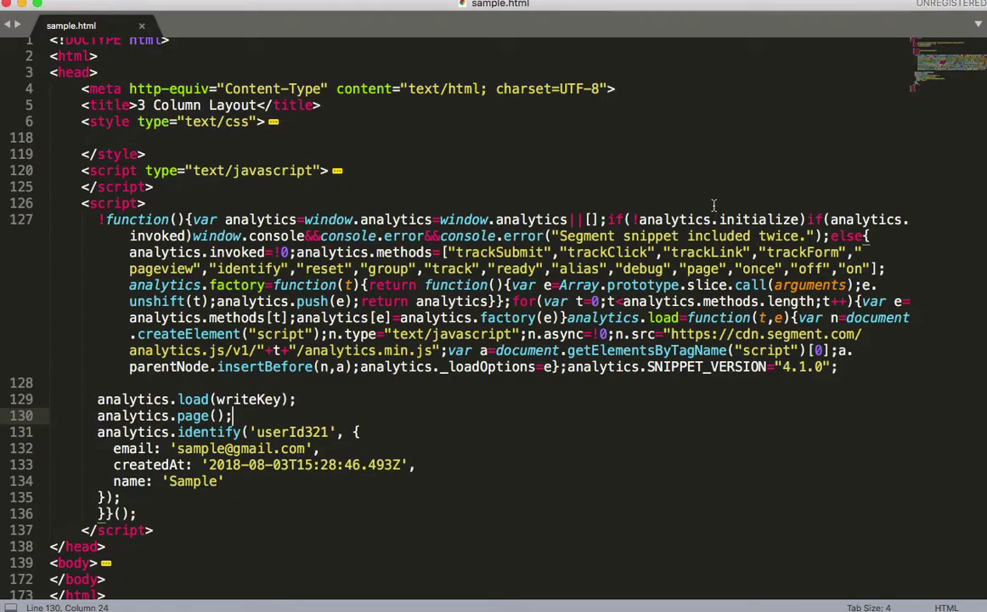
double_click(188, 416)
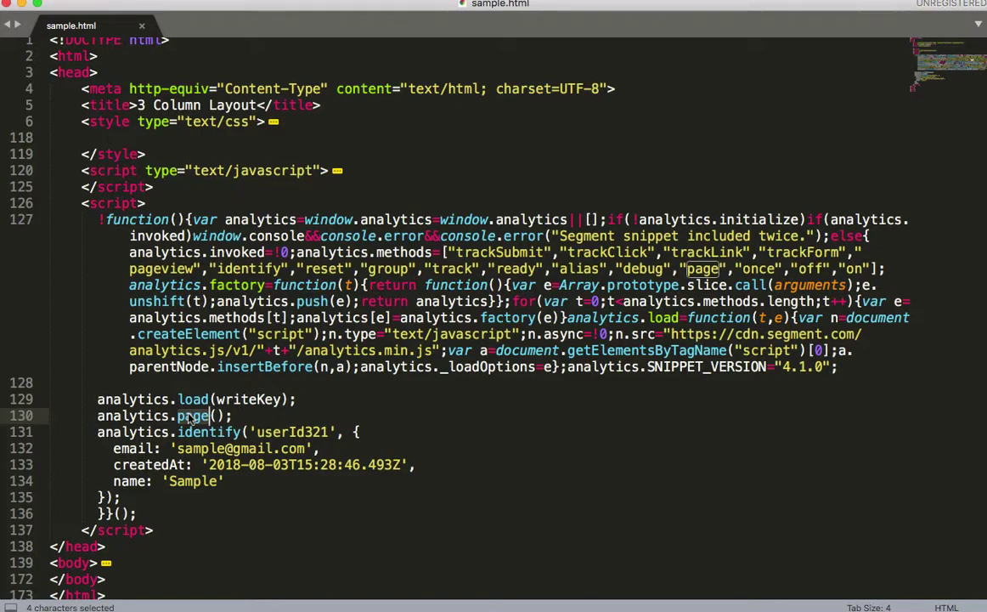
click(184, 431)
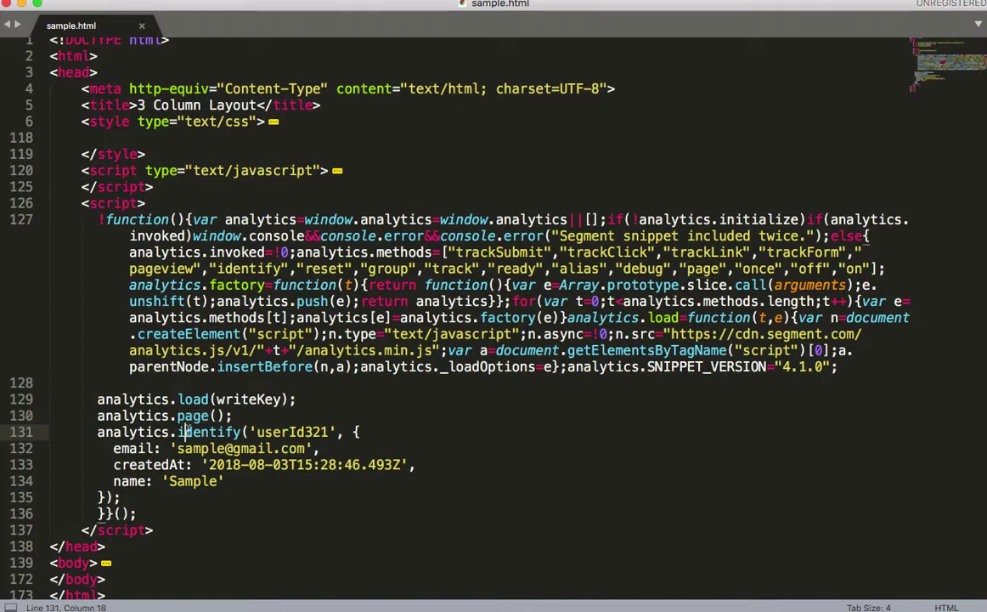
double_click(130, 481)
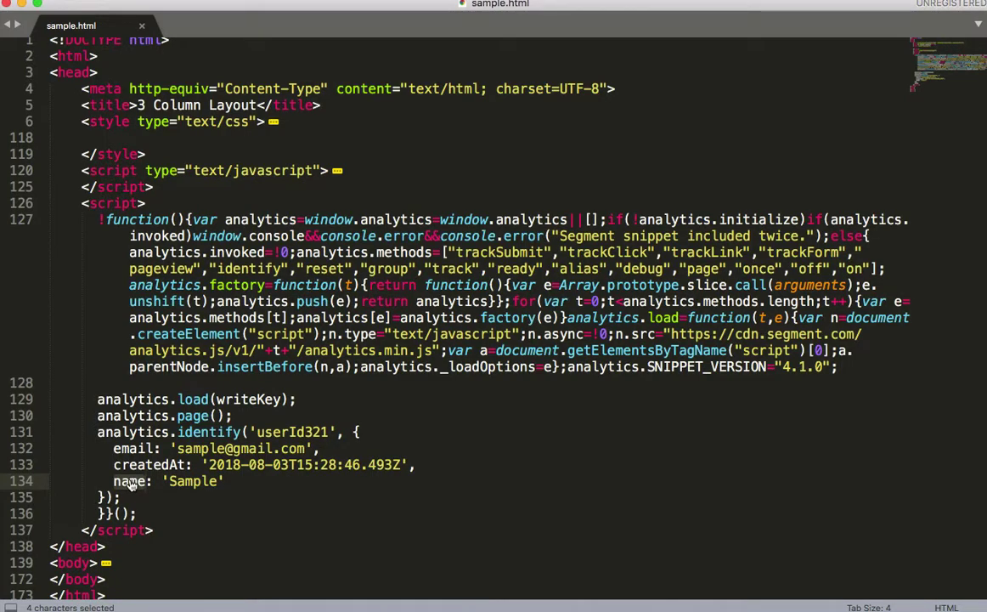
- On the 3 Column Layout sample page in the browser, answer the Wootric survey with score 10 and send the comment "Yes!"
key(super+Tab)
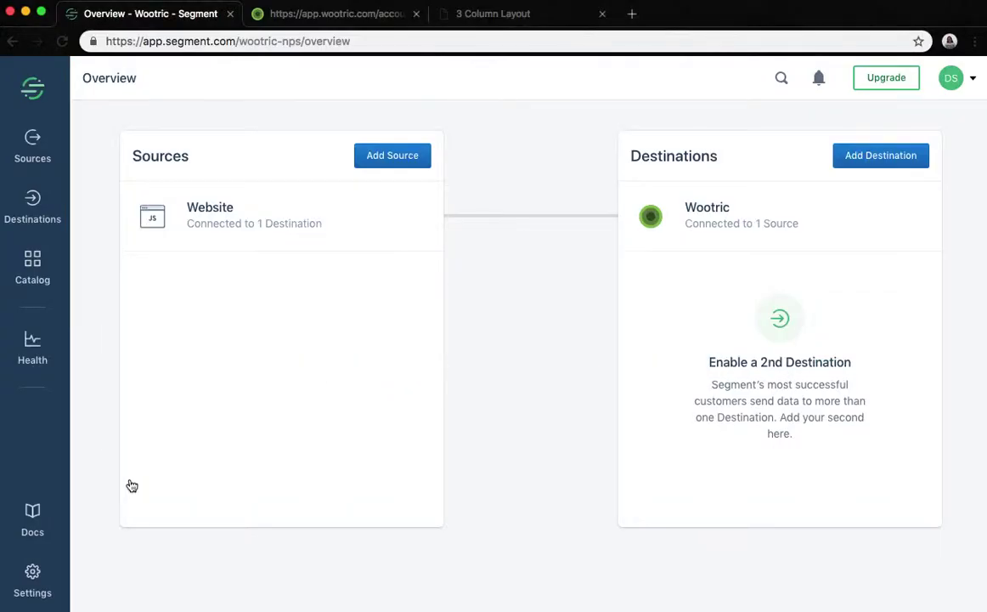
click(497, 17)
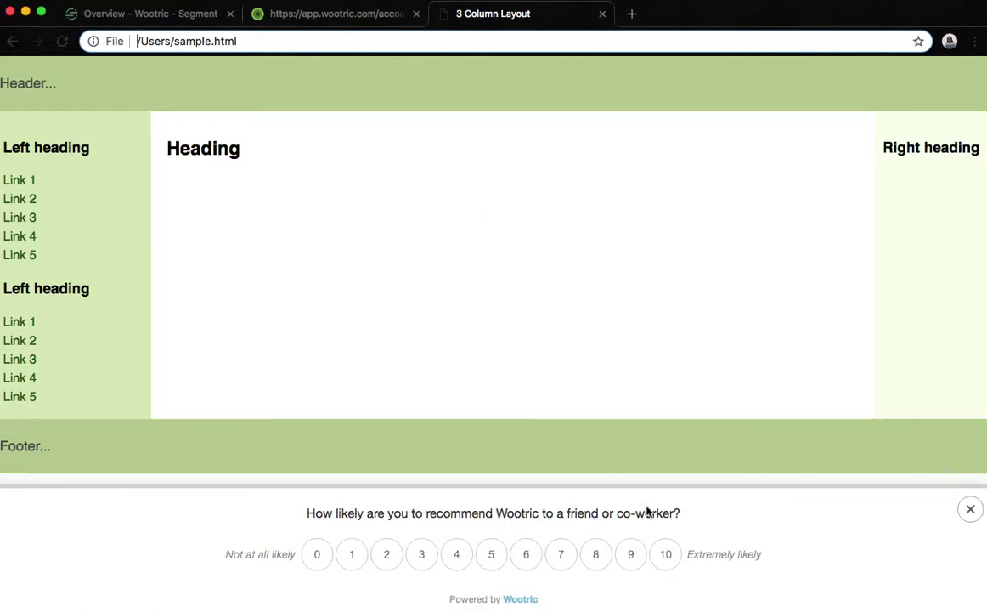
click(665, 554)
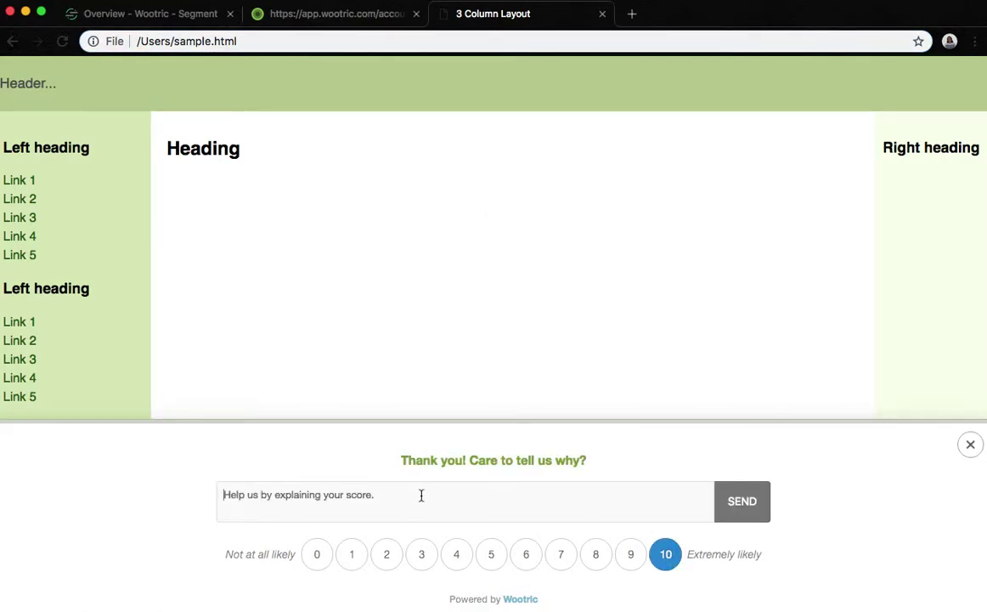
text(Yes!)
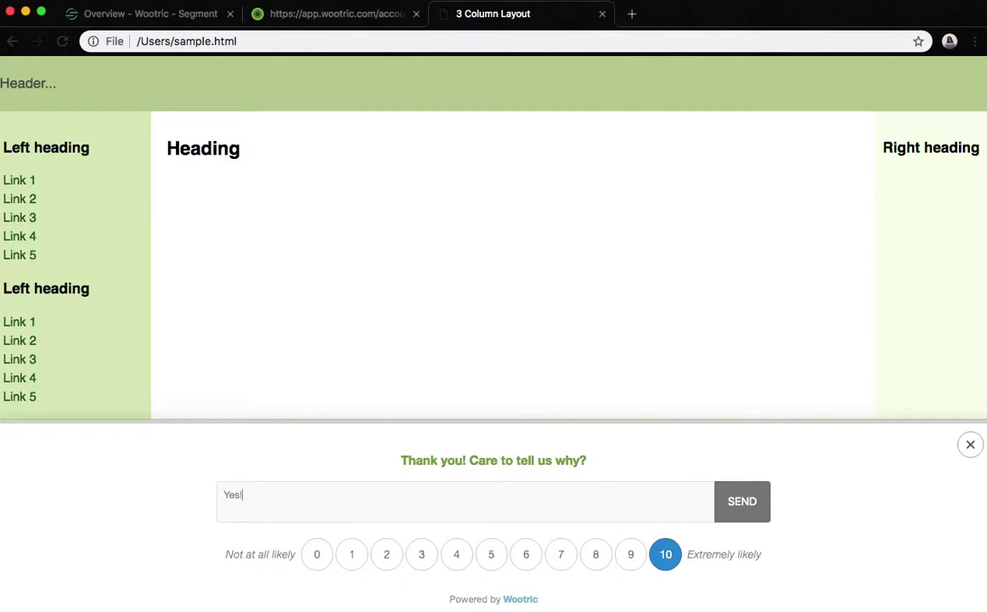
click(750, 502)
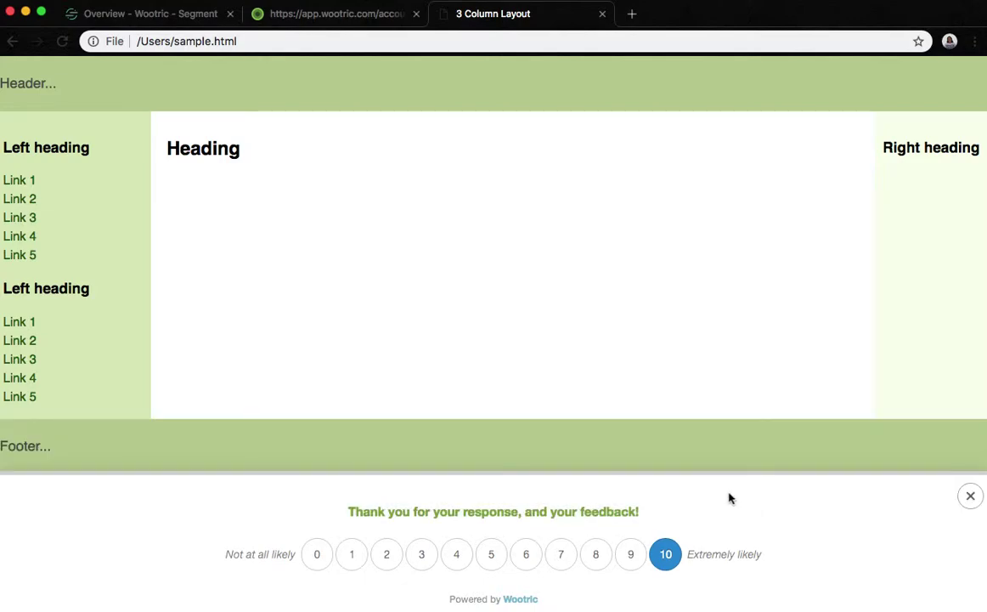
- Open the feedback list in the Wootric dashboard and view the user attributes of the "Yes!" response
click(291, 17)
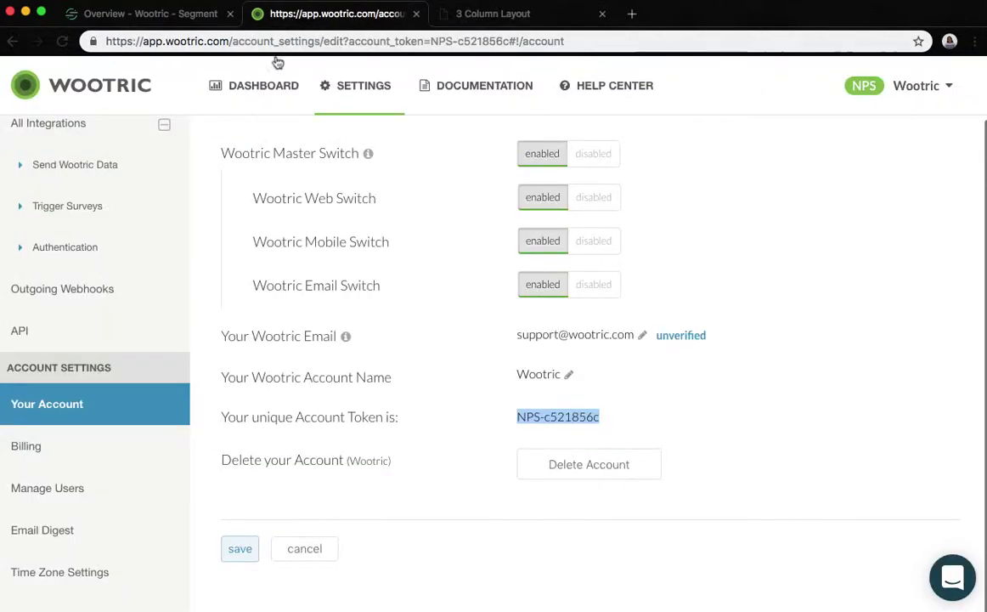
click(264, 86)
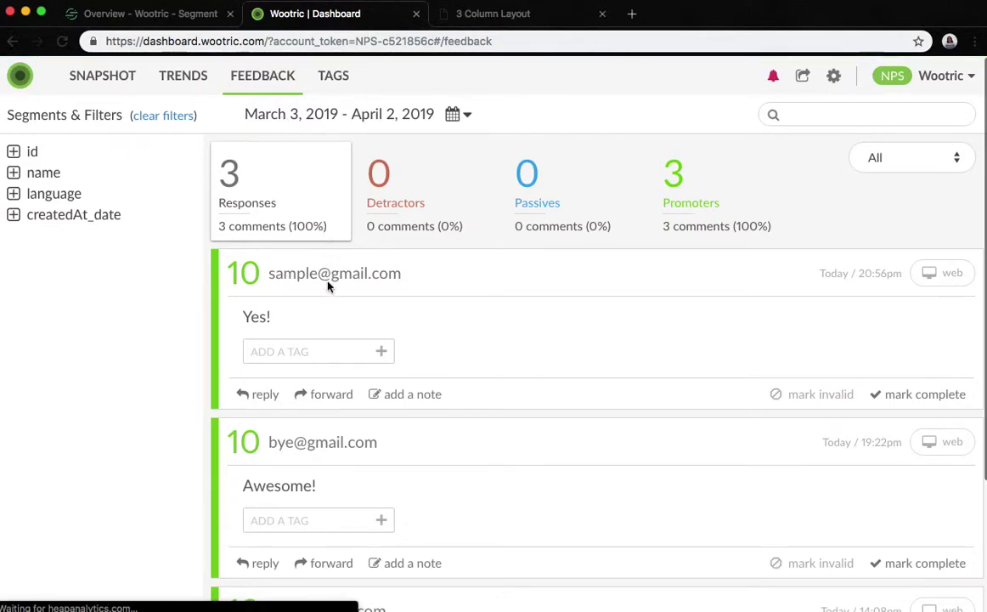
mouse_move(334, 273)
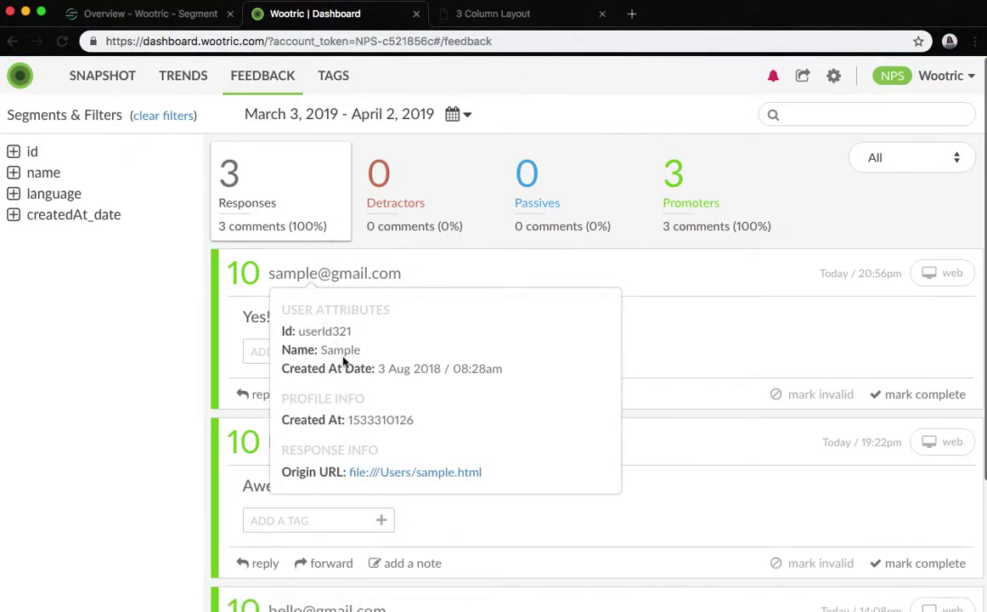